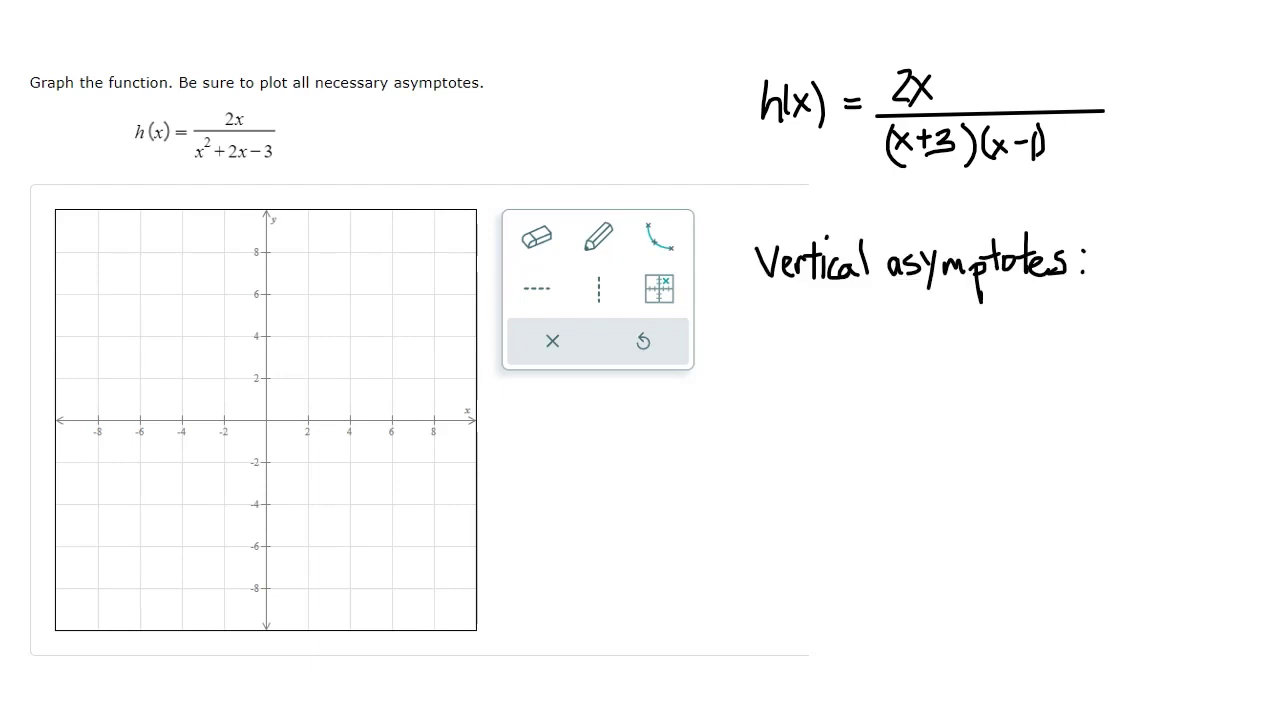
- Handwrite the vertical asymptotes x=-3 and x=1 and the horizontal asymptote y=0 next to their labels
{"action": "left_click_drag", "start_coordinate": [1098, 248], "coordinate": [1124, 276]}
{"action": "mouse_move", "coordinate": [1122, 248]}
{"action": "left_mouse_down"}
{"action": "mouse_move", "coordinate": [1100, 278]}
{"action": "mouse_move", "coordinate": [1146, 252]}
{"action": "mouse_move", "coordinate": [1169, 251]}
{"action": "mouse_move", "coordinate": [1192, 284]}
{"action": "mouse_move", "coordinate": [1226, 268]}
{"action": "left_mouse_up"}
{"action": "mouse_move", "coordinate": [1226, 244]}
{"action": "left_mouse_down"}
{"action": "mouse_move", "coordinate": [1207, 272]}
{"action": "mouse_move", "coordinate": [1246, 243]}
{"action": "left_mouse_up"}
{"action": "left_click_drag", "start_coordinate": [1235, 249], "coordinate": [1255, 266]}
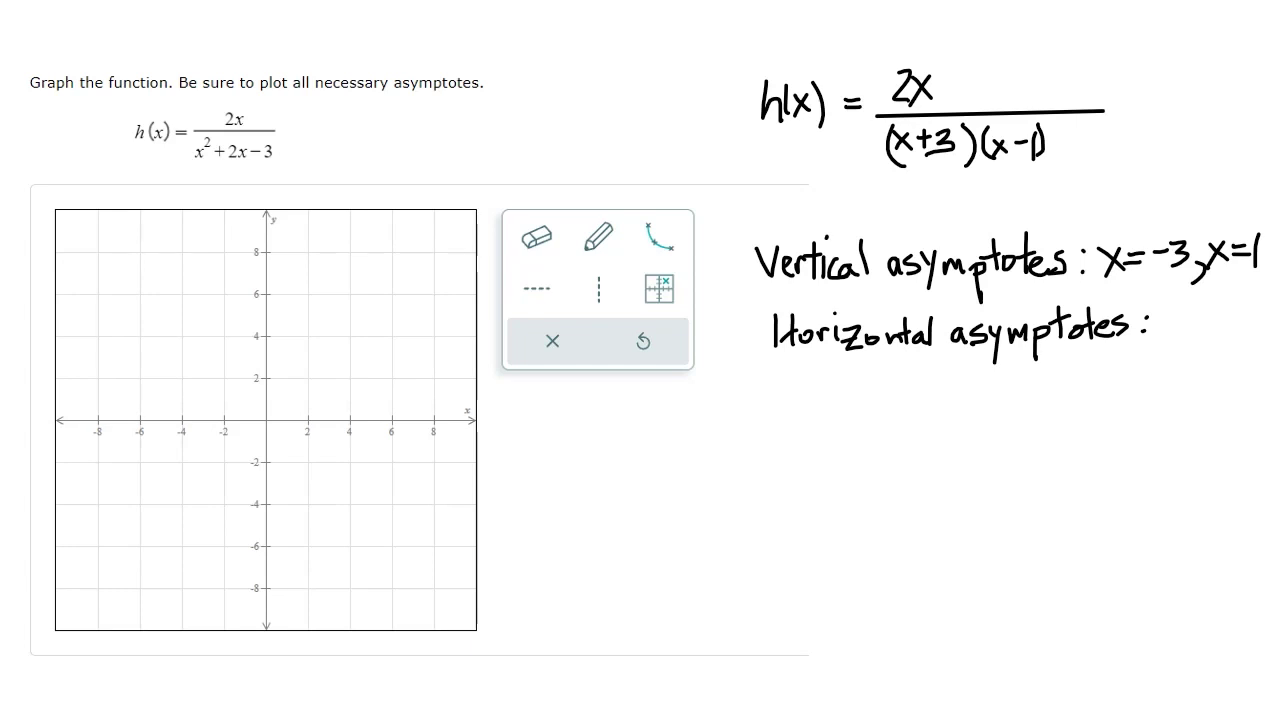
{"action": "mouse_move", "coordinate": [1165, 310]}
{"action": "left_mouse_down"}
{"action": "mouse_move", "coordinate": [1180, 336]}
{"action": "mouse_move", "coordinate": [1169, 370]}
{"action": "mouse_move", "coordinate": [1215, 322]}
{"action": "mouse_move", "coordinate": [1232, 340]}
{"action": "mouse_move", "coordinate": [1238, 318]}
{"action": "left_mouse_up"}
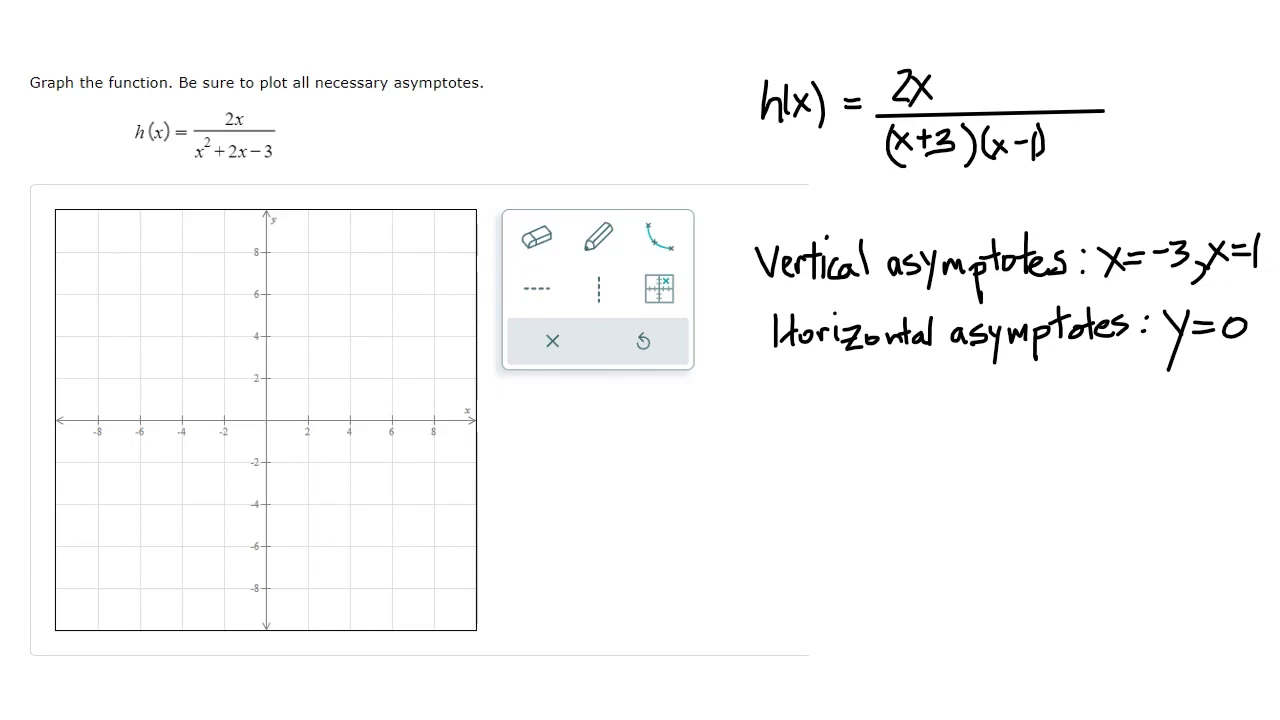
- Handwrite an x-intercept line below the asymptotes with y=0, x=0 and the point (0,0)
{"action": "left_click_drag", "start_coordinate": [564, 406], "coordinate": [572, 416]}
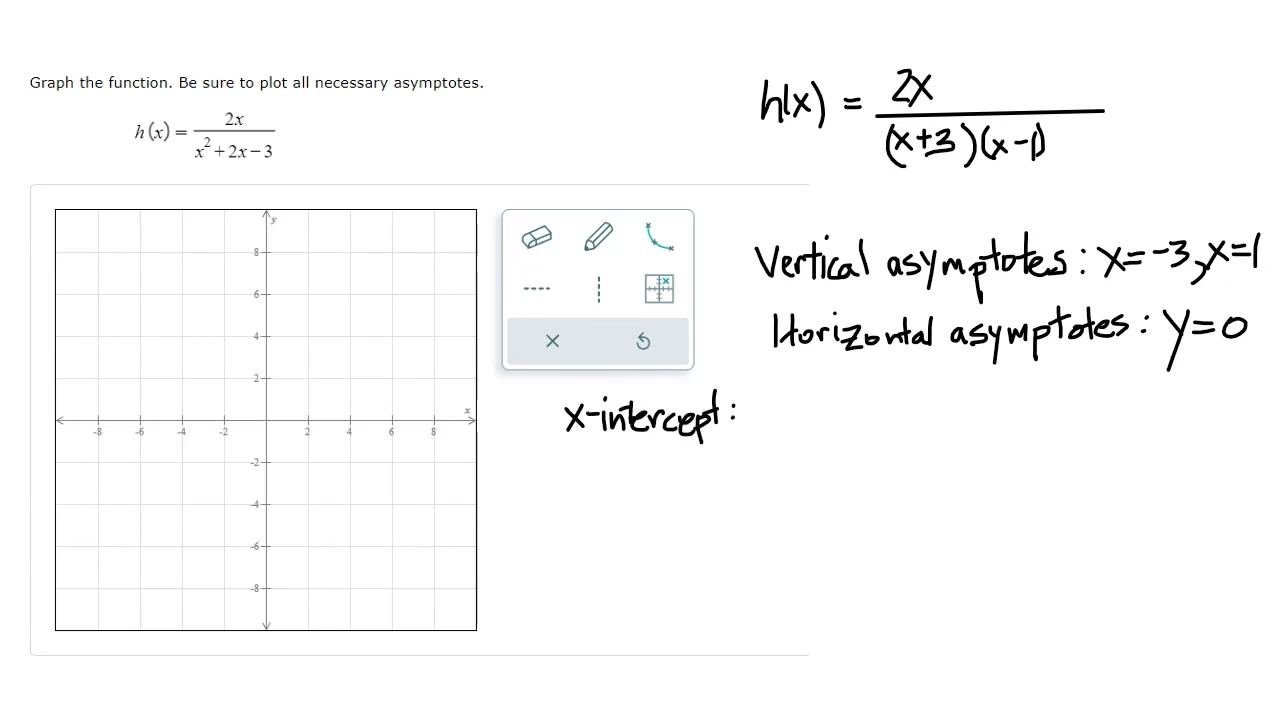
{"action": "left_click_drag", "start_coordinate": [764, 402], "coordinate": [780, 432]}
{"action": "left_click_drag", "start_coordinate": [796, 409], "coordinate": [816, 419]}
{"action": "mouse_move", "coordinate": [832, 406]}
{"action": "left_mouse_down"}
{"action": "mouse_move", "coordinate": [825, 422]}
{"action": "mouse_move", "coordinate": [834, 406]}
{"action": "mouse_move", "coordinate": [858, 432]}
{"action": "mouse_move", "coordinate": [906, 420]}
{"action": "mouse_move", "coordinate": [888, 425]}
{"action": "left_mouse_up"}
{"action": "left_click_drag", "start_coordinate": [914, 401], "coordinate": [935, 410]}
{"action": "mouse_move", "coordinate": [958, 402]}
{"action": "left_mouse_down"}
{"action": "mouse_move", "coordinate": [942, 420]}
{"action": "mouse_move", "coordinate": [962, 400]}
{"action": "left_mouse_up"}
{"action": "mouse_move", "coordinate": [1044, 390]}
{"action": "left_mouse_down"}
{"action": "mouse_move", "coordinate": [1036, 422]}
{"action": "mouse_move", "coordinate": [1056, 402]}
{"action": "mouse_move", "coordinate": [1071, 430]}
{"action": "mouse_move", "coordinate": [1094, 400]}
{"action": "mouse_move", "coordinate": [1106, 420]}
{"action": "left_mouse_up"}
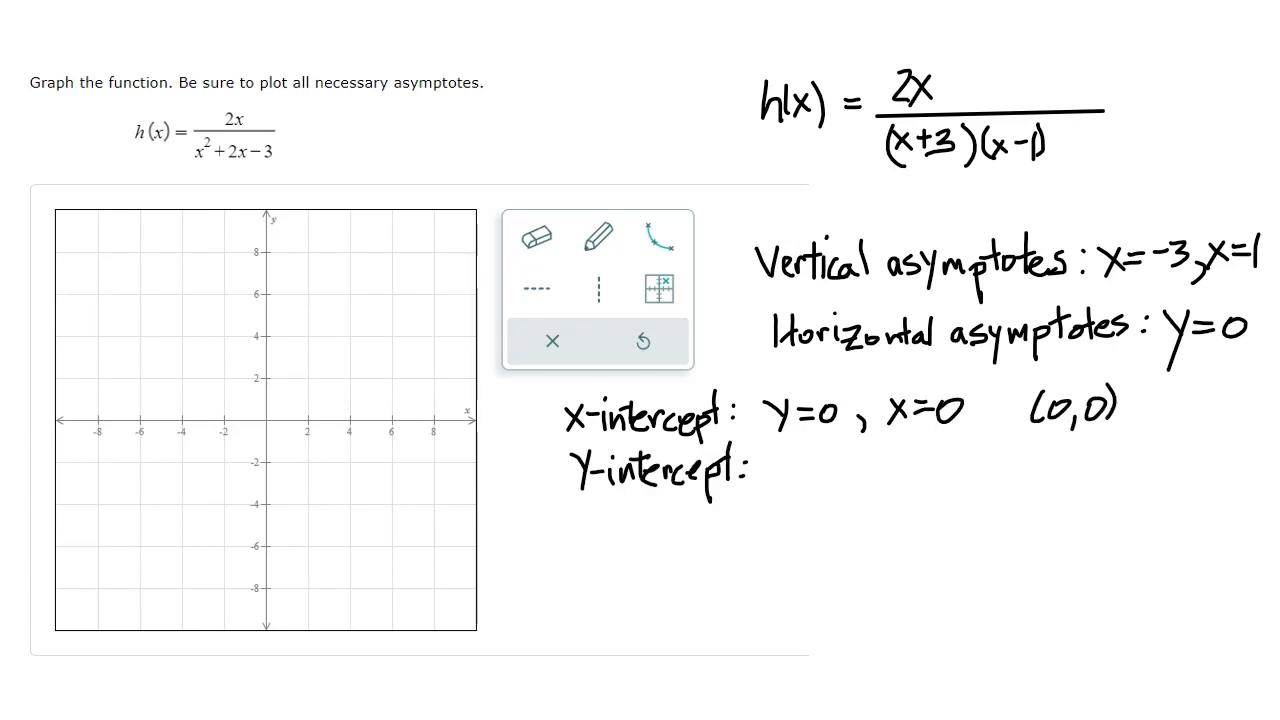
- Handwrite the y-intercept working and the resulting point next to the y-intercept label
{"action": "mouse_move", "coordinate": [784, 450]}
{"action": "left_mouse_down"}
{"action": "mouse_move", "coordinate": [802, 475]}
{"action": "mouse_move", "coordinate": [788, 472]}
{"action": "left_mouse_up"}
{"action": "left_click_drag", "start_coordinate": [808, 457], "coordinate": [822, 465]}
{"action": "left_click_drag", "start_coordinate": [844, 452], "coordinate": [840, 474]}
{"action": "mouse_move", "coordinate": [871, 460]}
{"action": "left_mouse_down"}
{"action": "mouse_move", "coordinate": [868, 480]}
{"action": "mouse_move", "coordinate": [910, 468]}
{"action": "mouse_move", "coordinate": [906, 490]}
{"action": "mouse_move", "coordinate": [932, 448]}
{"action": "left_mouse_up"}
{"action": "left_click_drag", "start_coordinate": [920, 460], "coordinate": [953, 443]}
{"action": "mouse_move", "coordinate": [1040, 440]}
{"action": "left_mouse_down"}
{"action": "mouse_move", "coordinate": [1032, 472]}
{"action": "mouse_move", "coordinate": [1060, 456]}
{"action": "mouse_move", "coordinate": [1072, 472]}
{"action": "mouse_move", "coordinate": [1093, 447]}
{"action": "mouse_move", "coordinate": [1102, 470]}
{"action": "left_mouse_up"}
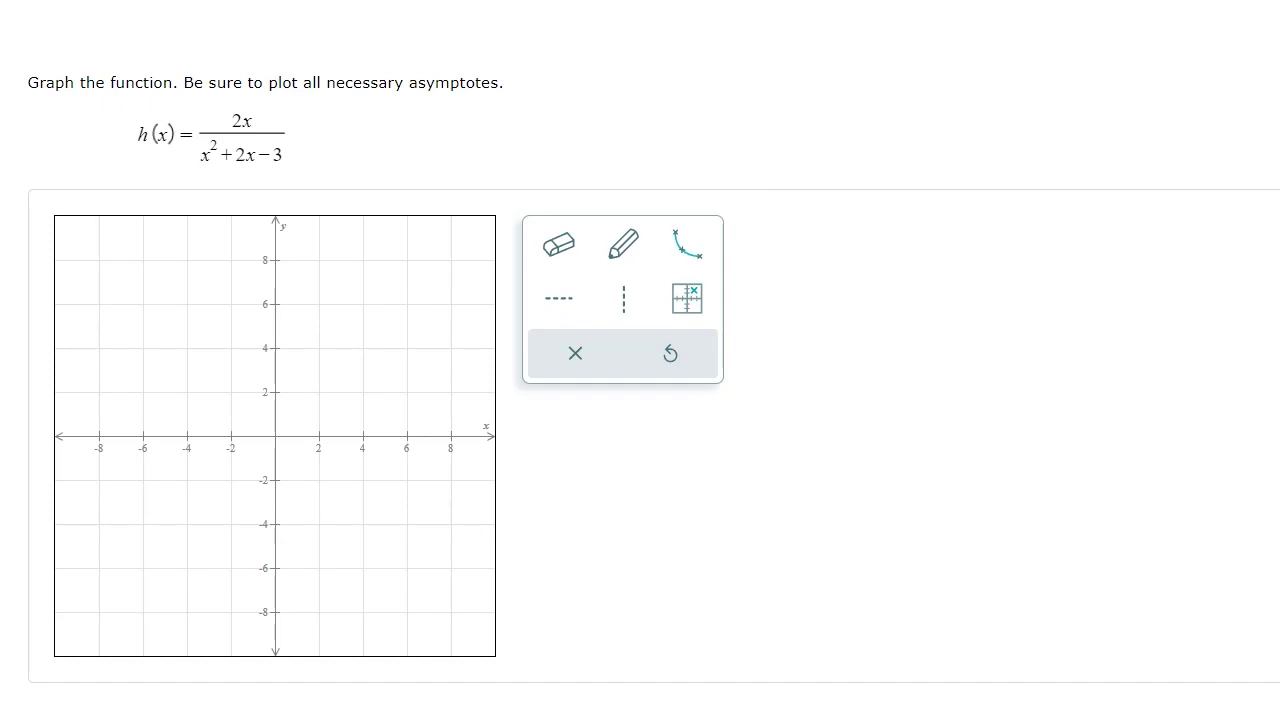
- Draw dashed vertical asymptotes on the graph at x=-3 and x=1
{"action": "left_click", "coordinate": [624, 300]}
{"action": "left_click", "coordinate": [210, 436]}
{"action": "left_click", "coordinate": [297, 430]}
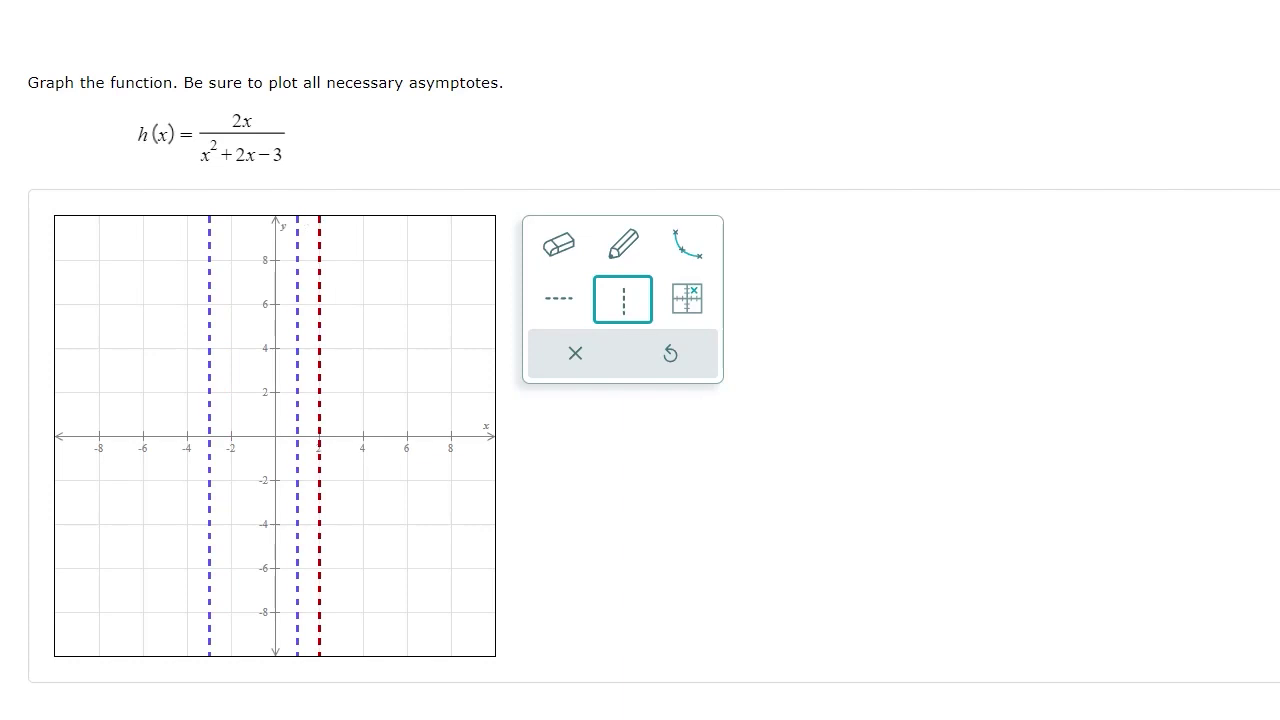
- Draw a dashed horizontal asymptote at y=0 and plot the intercept point (0, 0)
{"action": "left_click", "coordinate": [557, 299]}
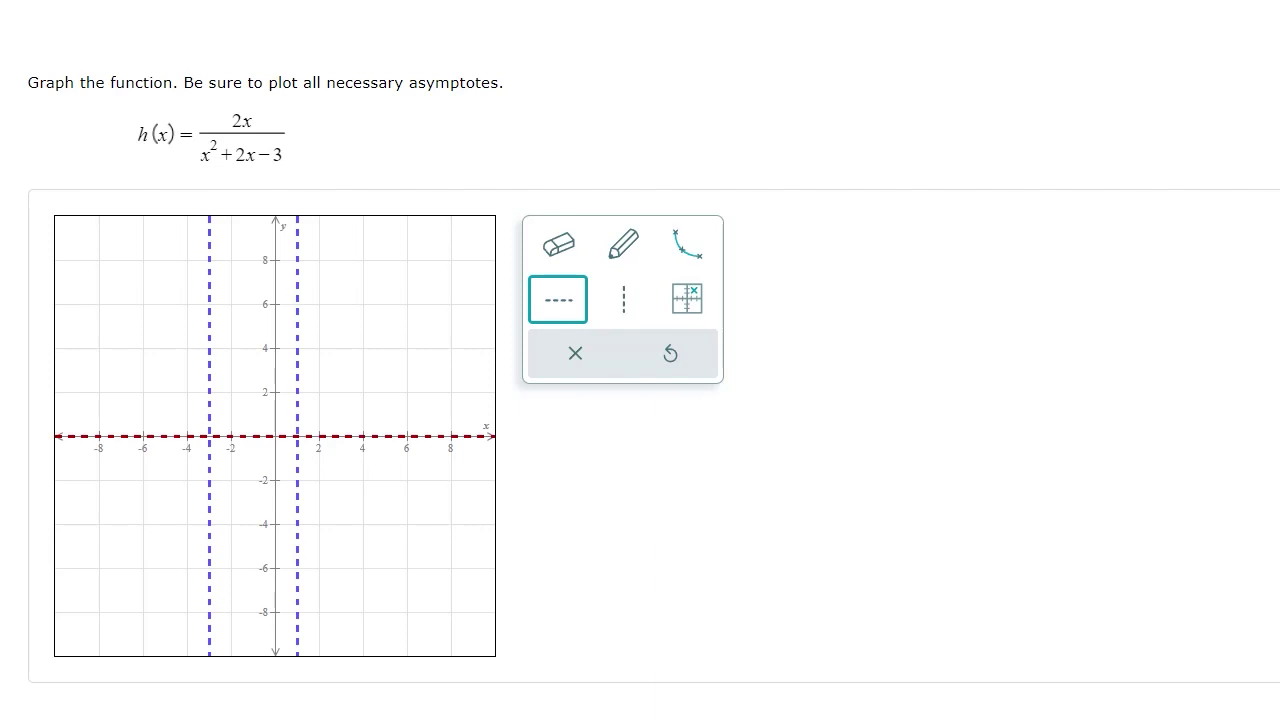
{"action": "left_click", "coordinate": [687, 298]}
{"action": "type", "text": "0, 0"}
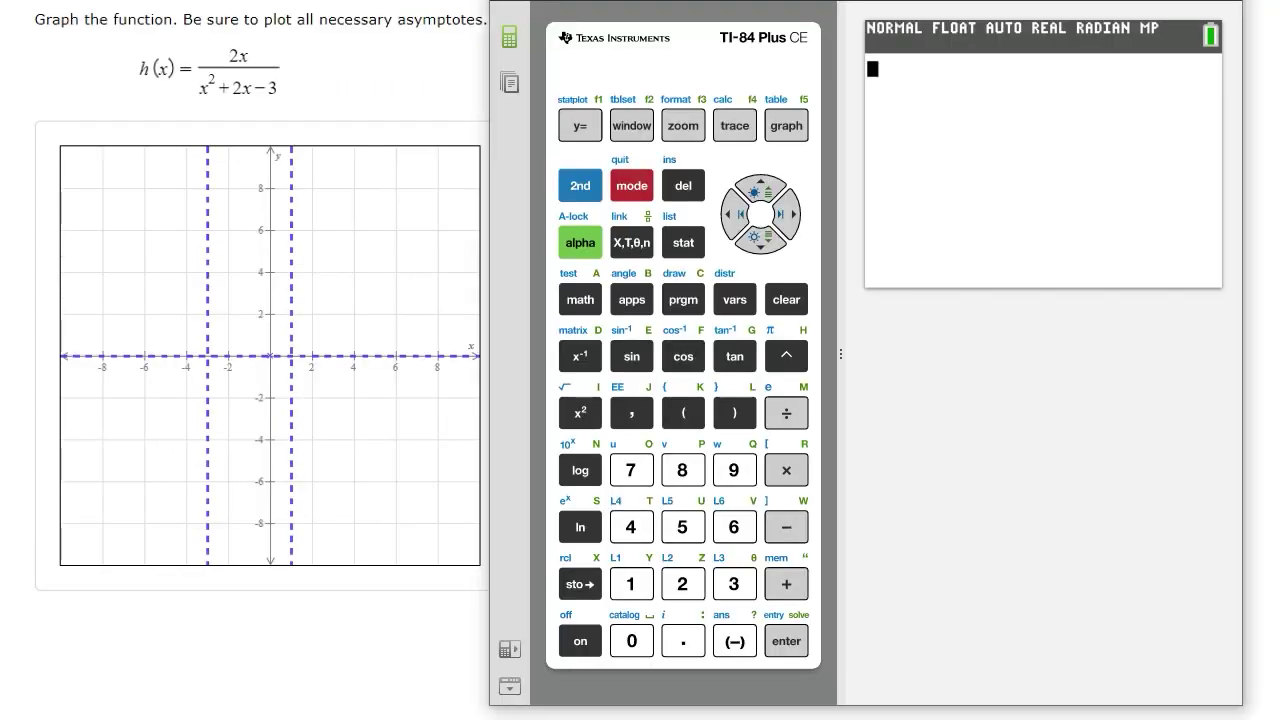
- In the TI-84 Plus CE calculator, define Y1 as (2X)/(X²+2X-3) followed by the ▶Frac conversion
{"action": "left_click", "coordinate": [580, 126]}
{"action": "type", "text": "("}
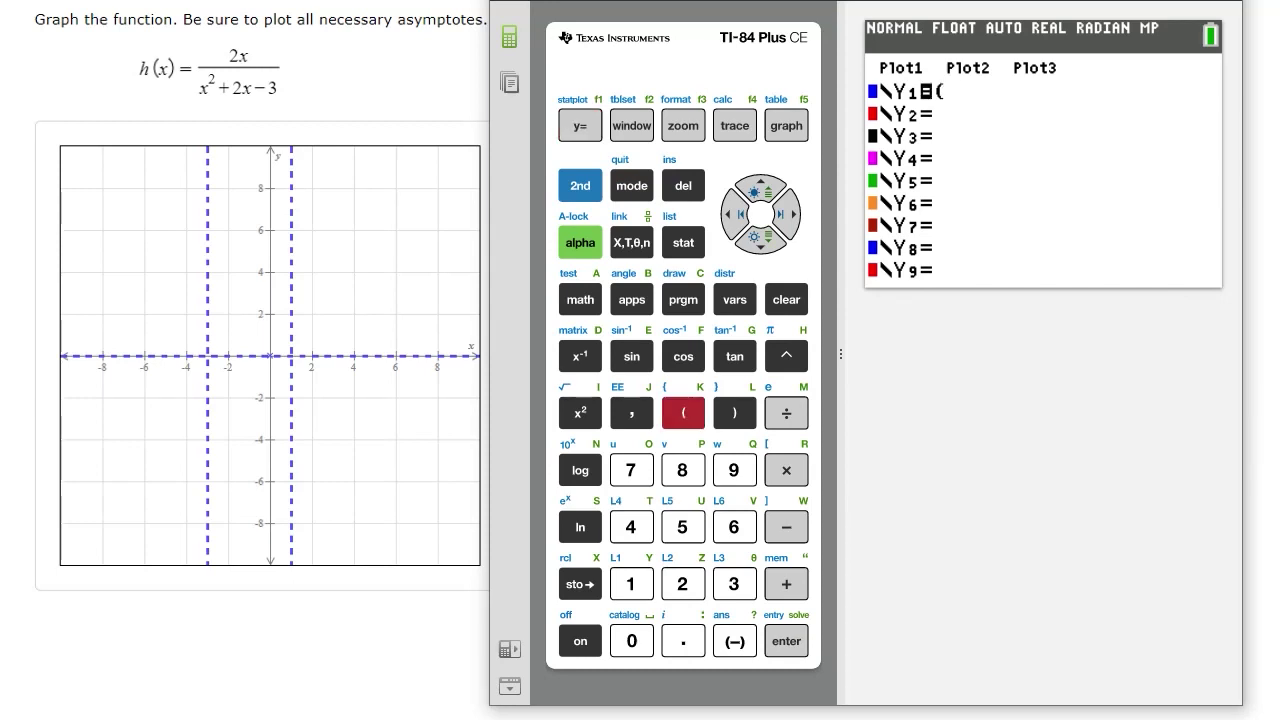
{"action": "type", "text": "2X"}
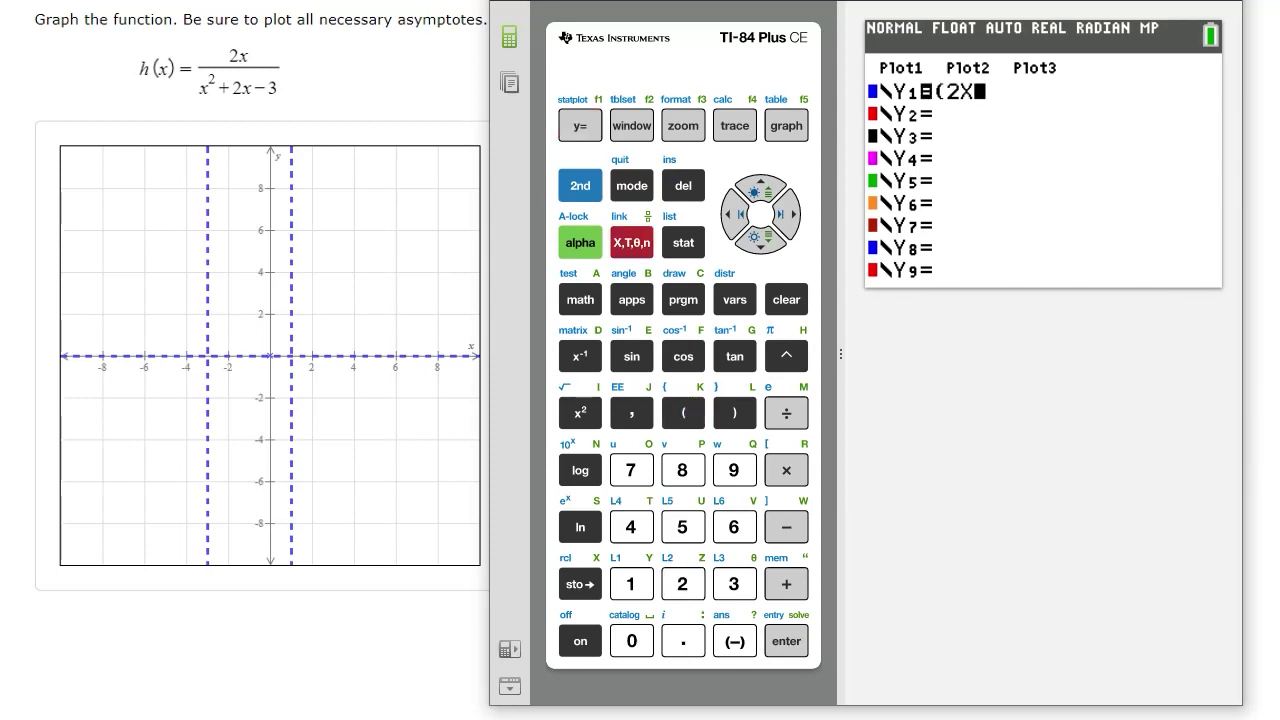
{"action": "type", "text": ")/"}
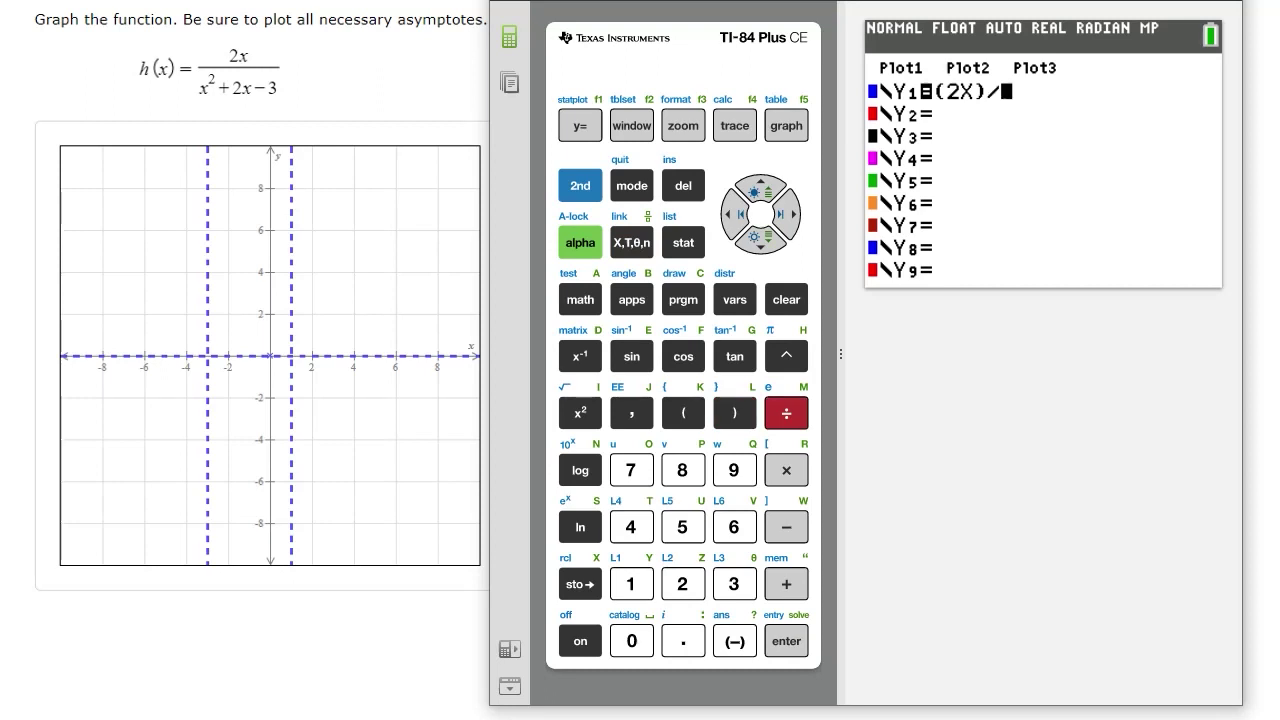
{"action": "type", "text": "("}
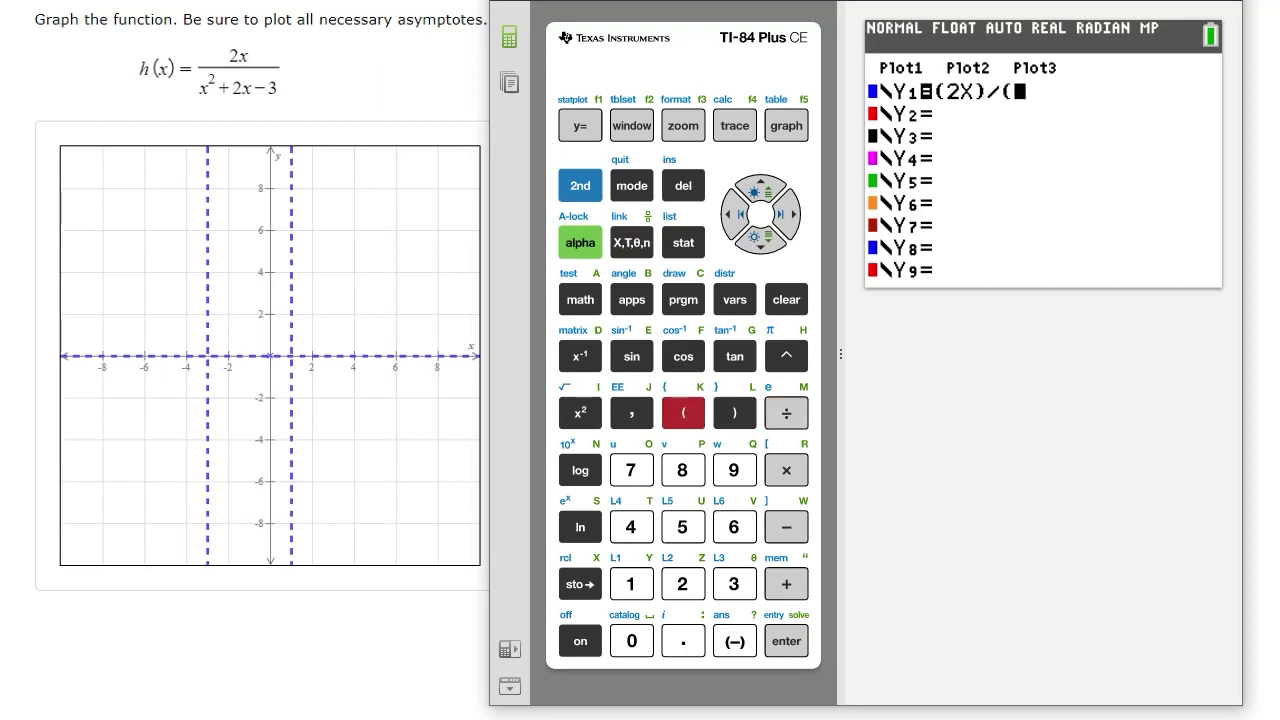
{"action": "type", "text": "X"}
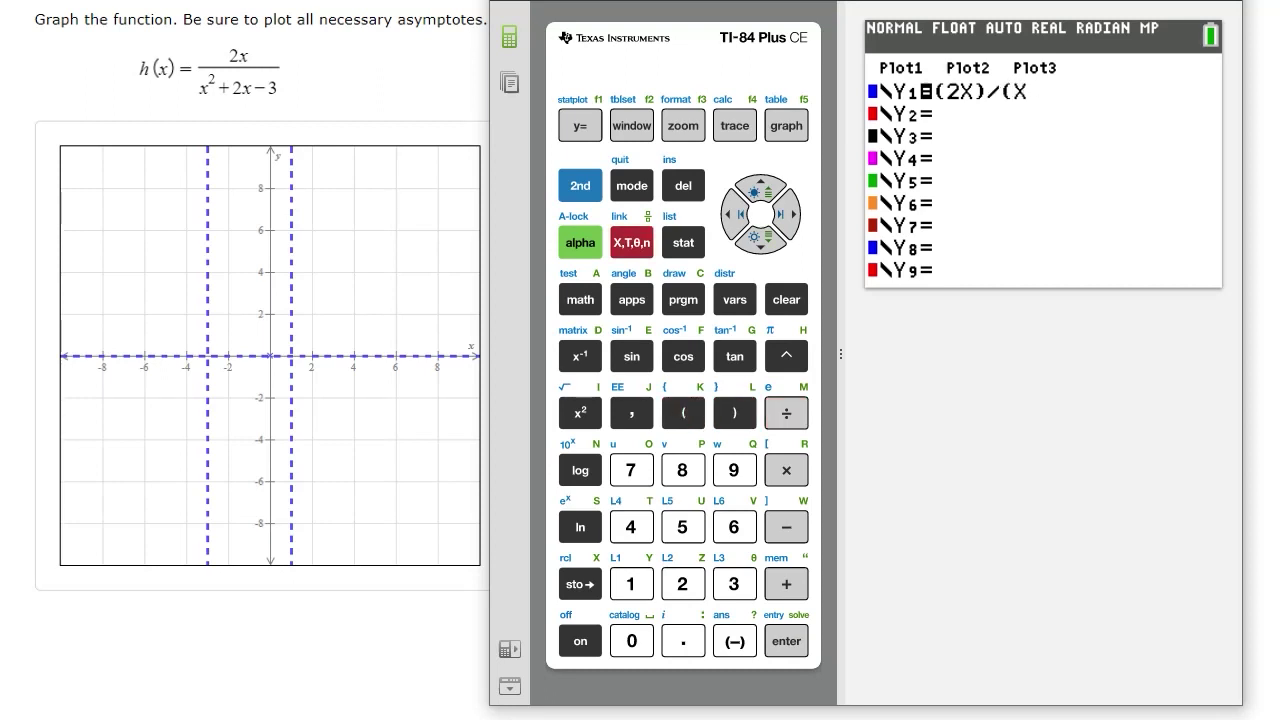
{"action": "type", "text": "²"}
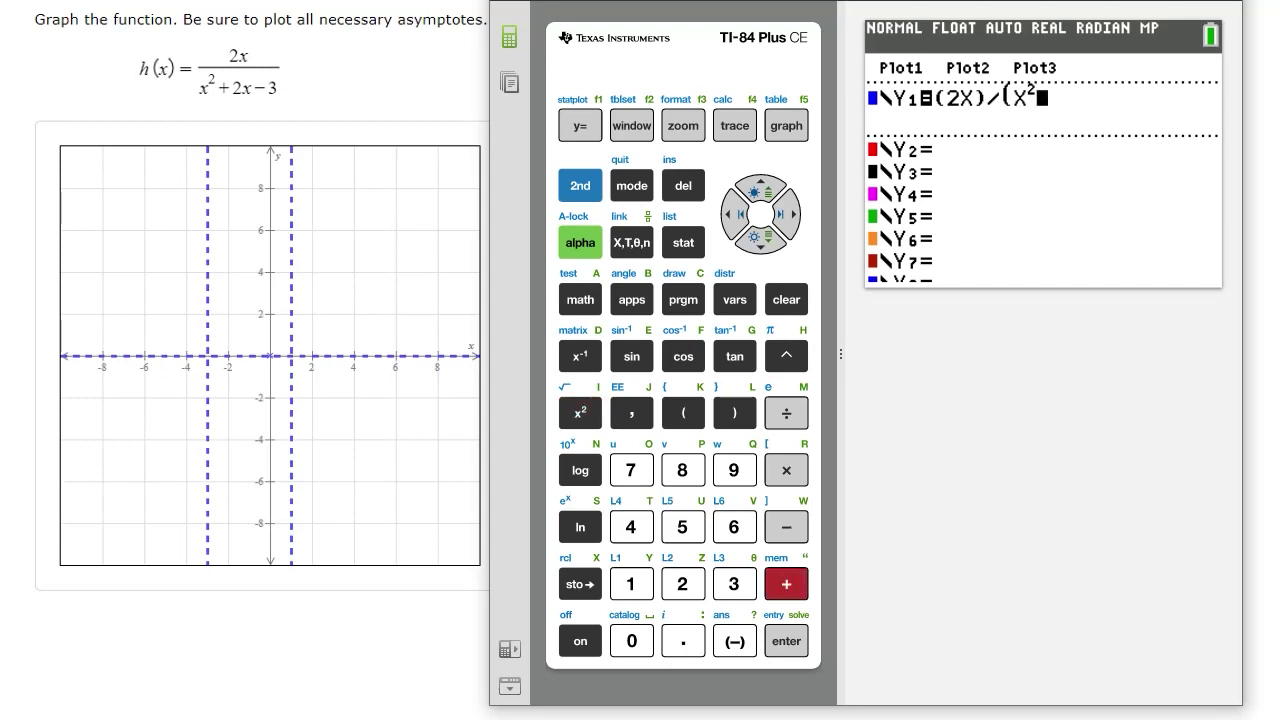
{"action": "type", "text": "+2X-"}
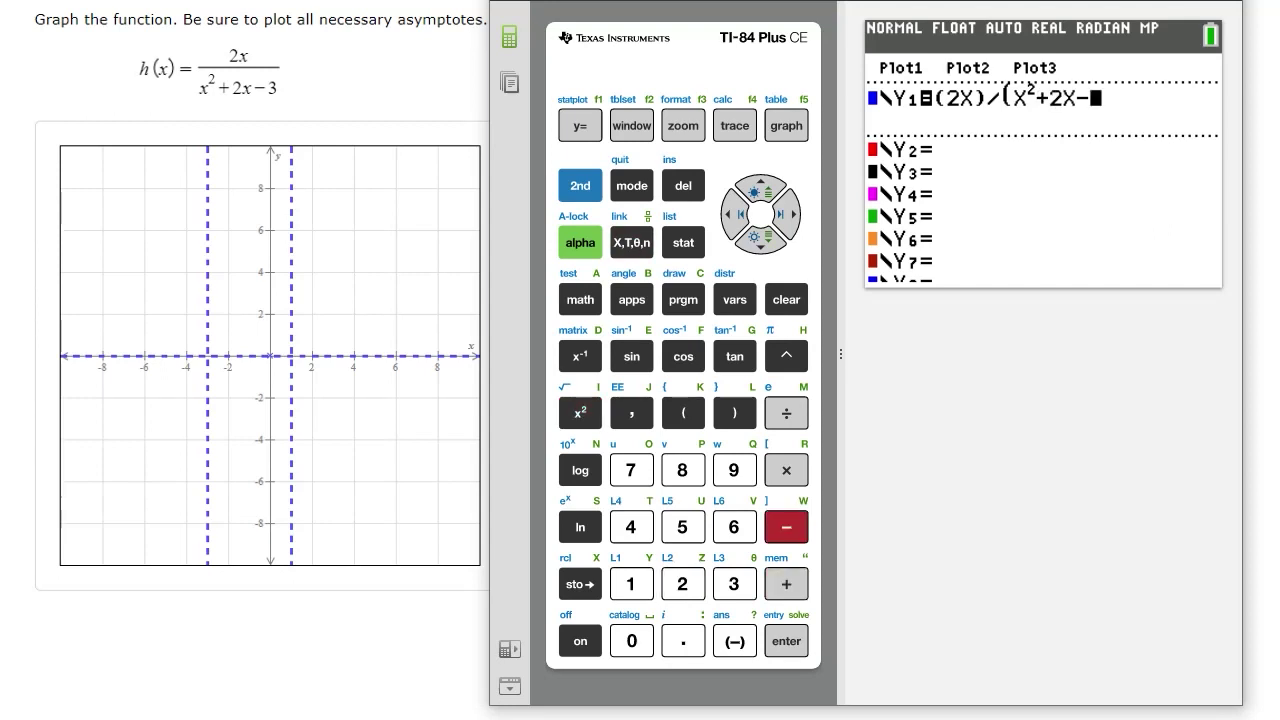
{"action": "type", "text": "3)"}
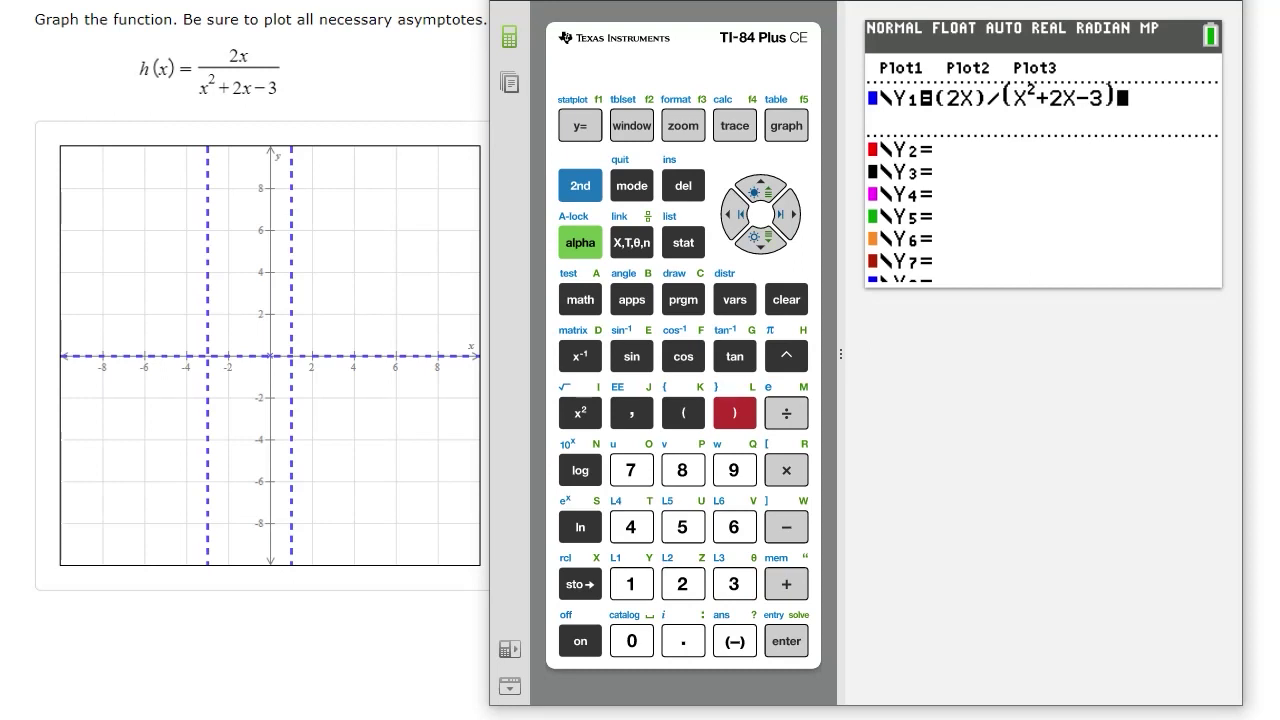
{"action": "key", "text": "a"}
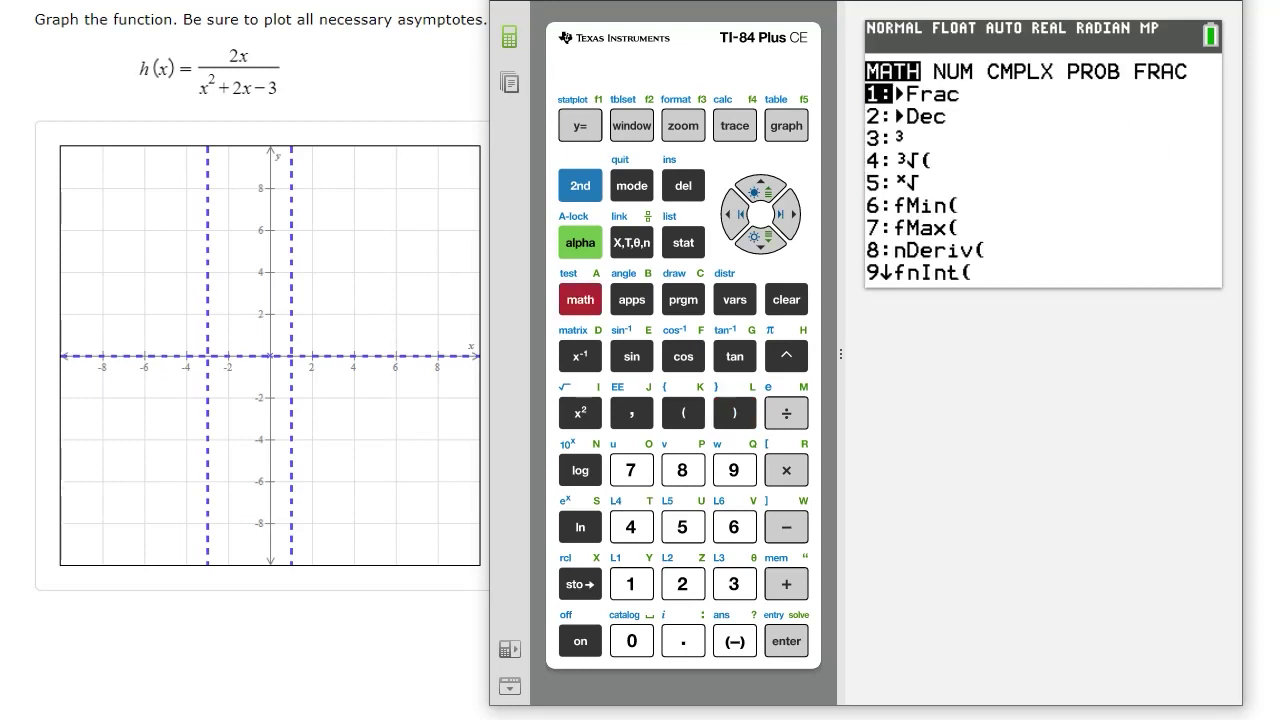
{"action": "key", "text": "Return"}
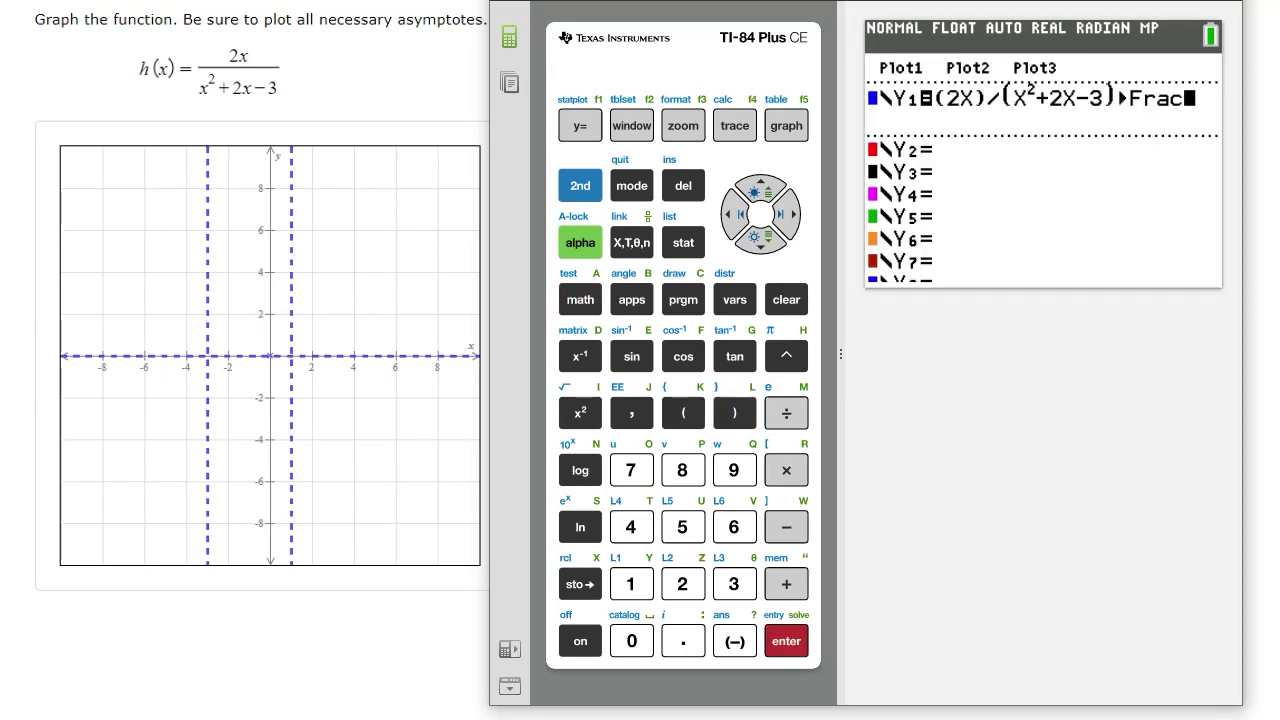
- Return to the home screen and graph Y1 in the ZStandard window
{"action": "left_click", "coordinate": [580, 186]}
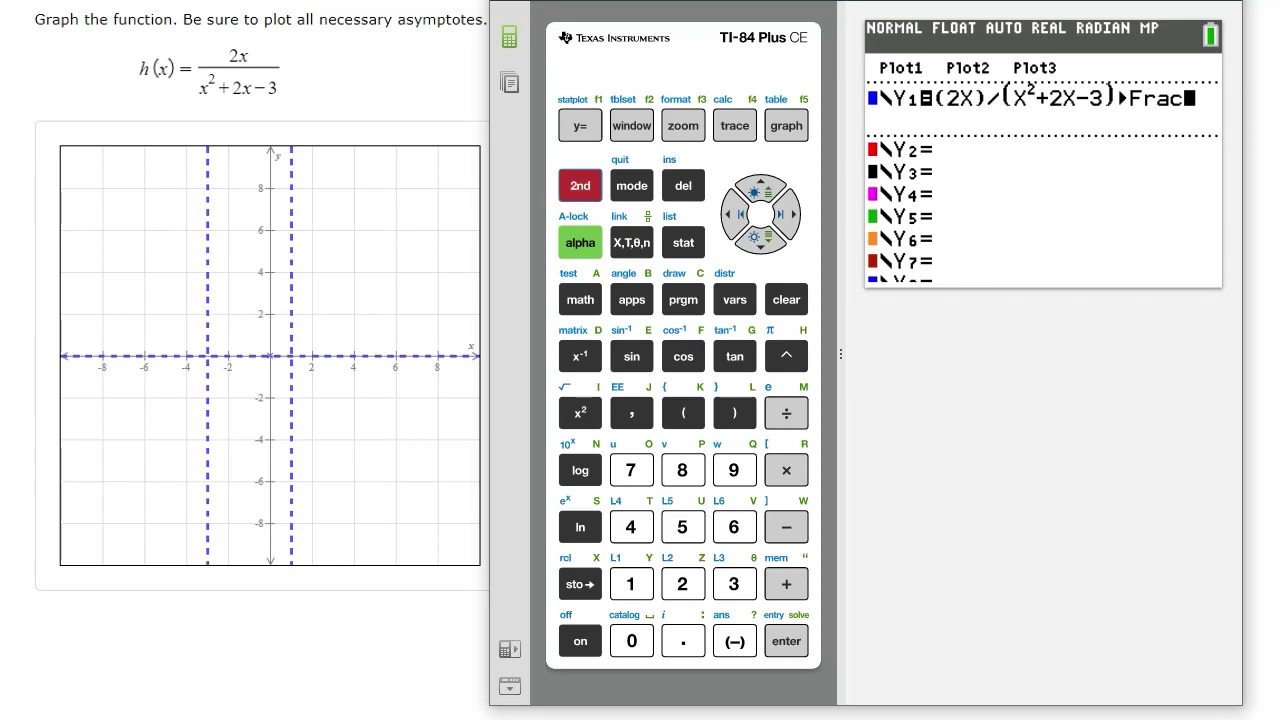
{"action": "left_click", "coordinate": [632, 186]}
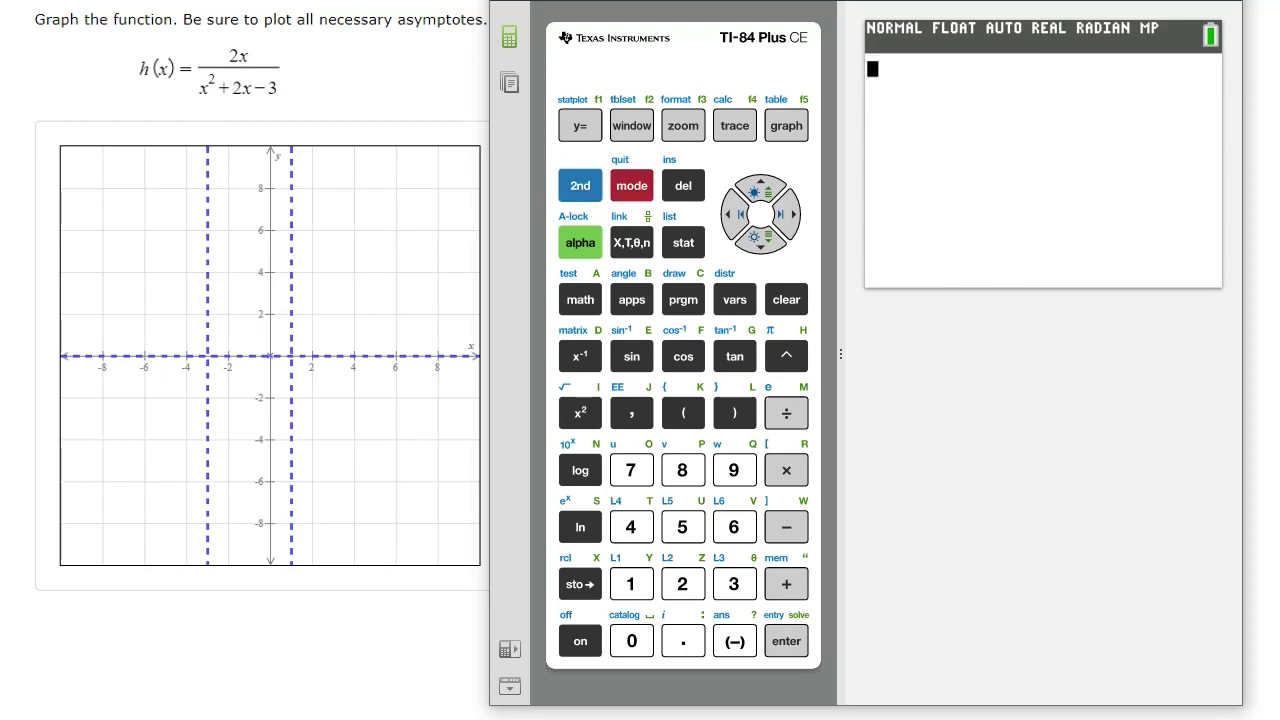
{"action": "left_click", "coordinate": [683, 126]}
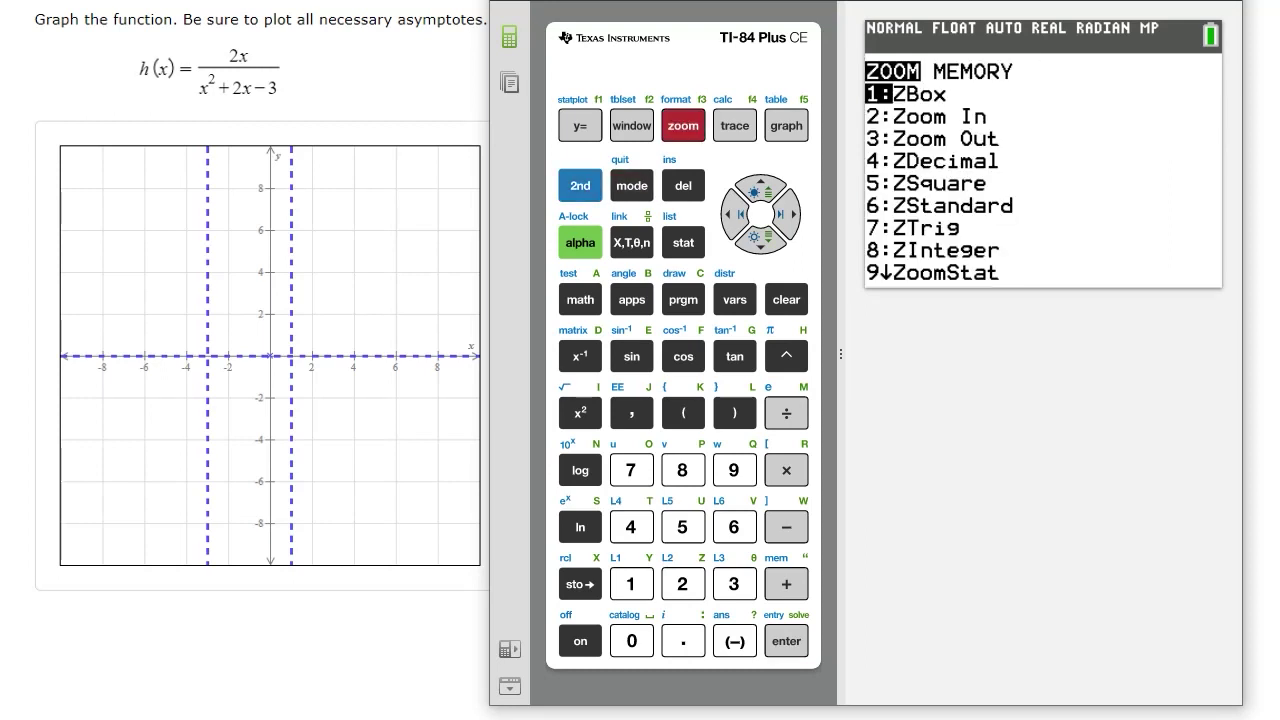
{"action": "key", "text": "6"}
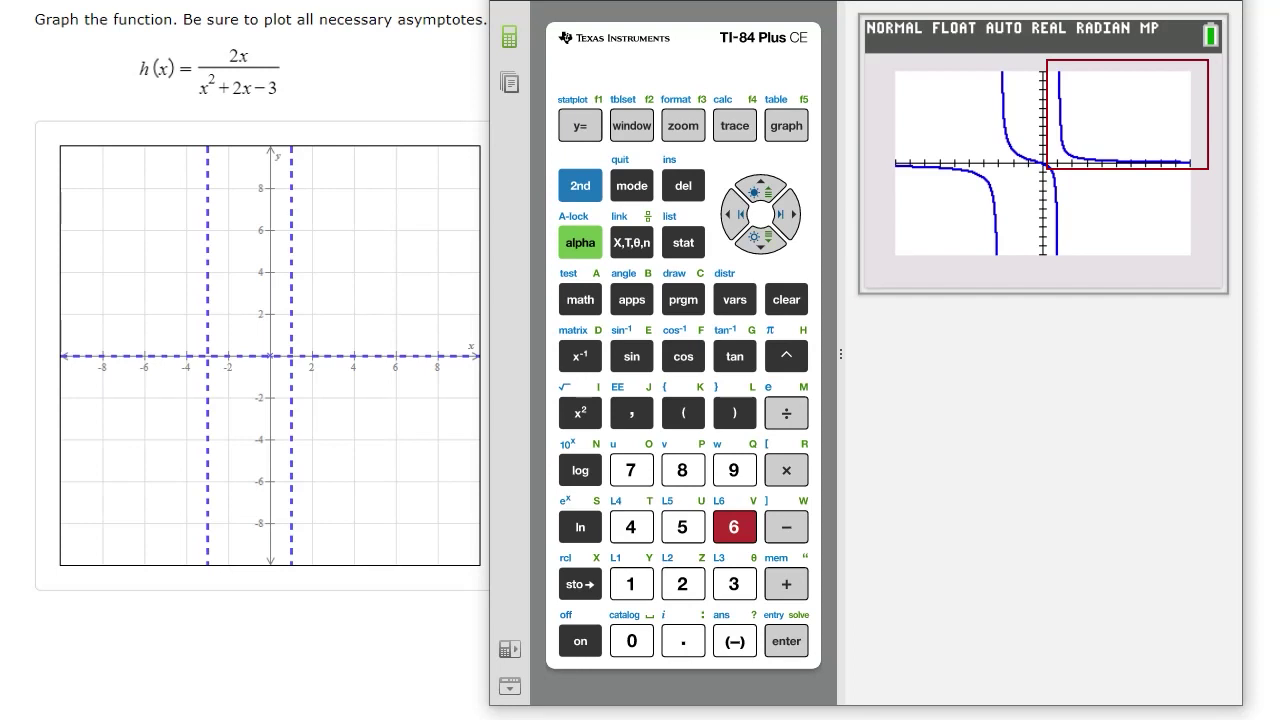
- Set the table start to 0 with the independent variable left on Ask, and open the table of values
{"action": "left_click", "coordinate": [580, 186]}
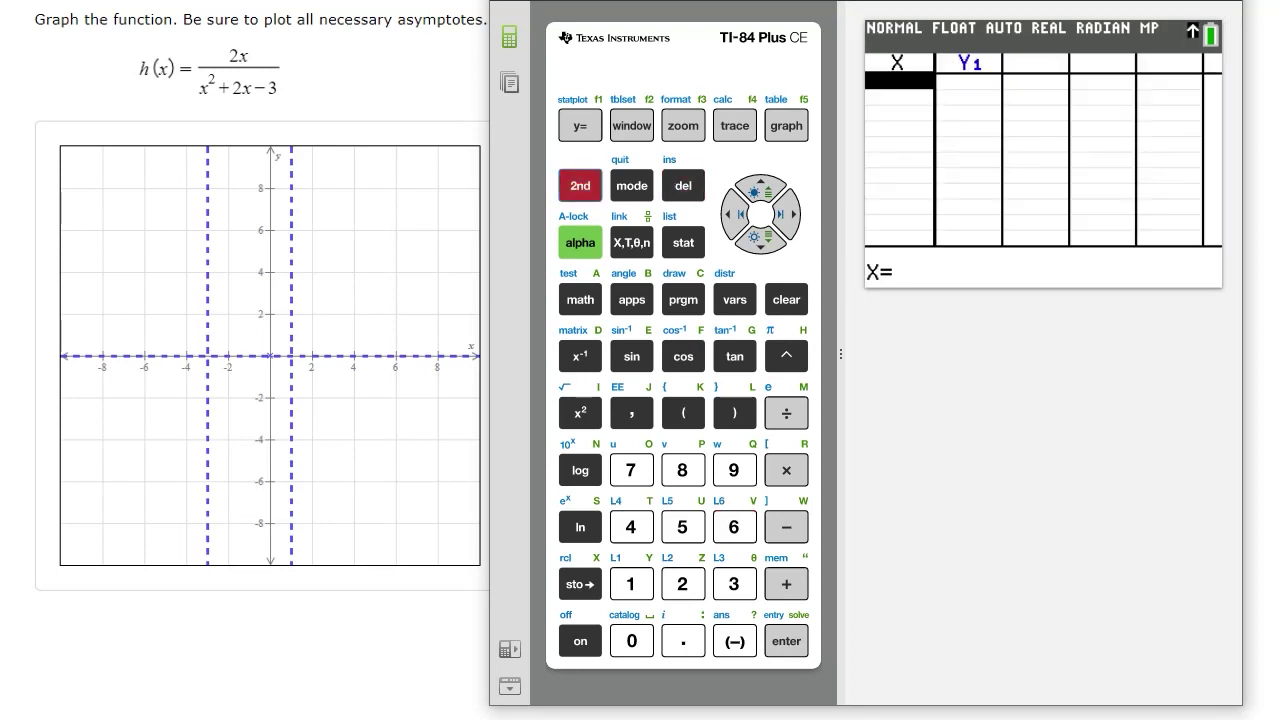
{"action": "left_click", "coordinate": [632, 126]}
{"action": "type", "text": "0"}
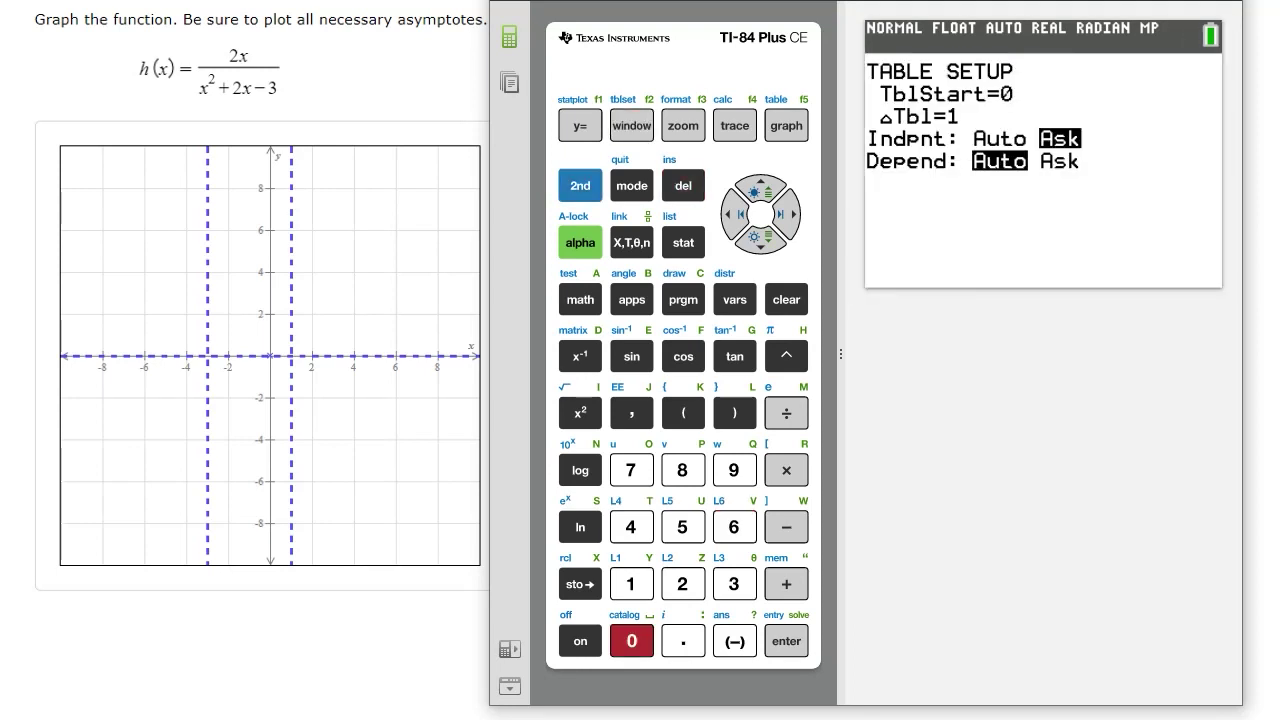
{"action": "key", "text": "Right"}
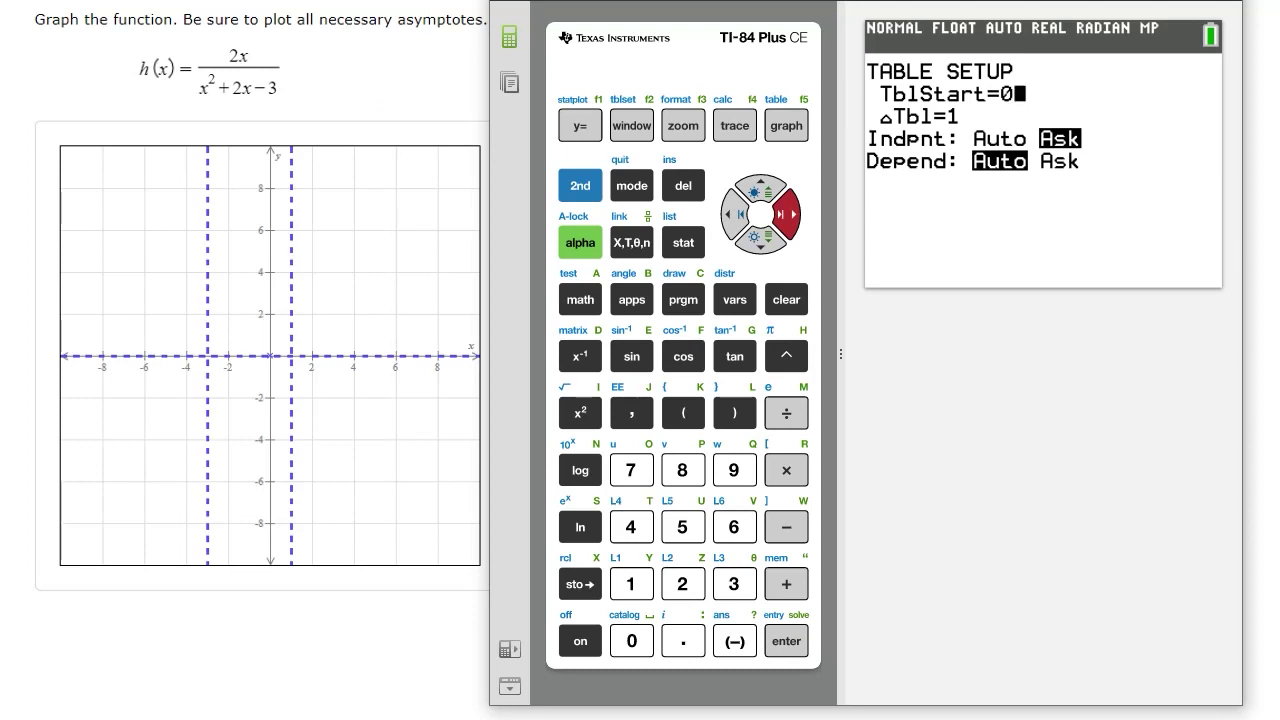
{"action": "key", "text": "Down"}
{"action": "left_click", "coordinate": [580, 186]}
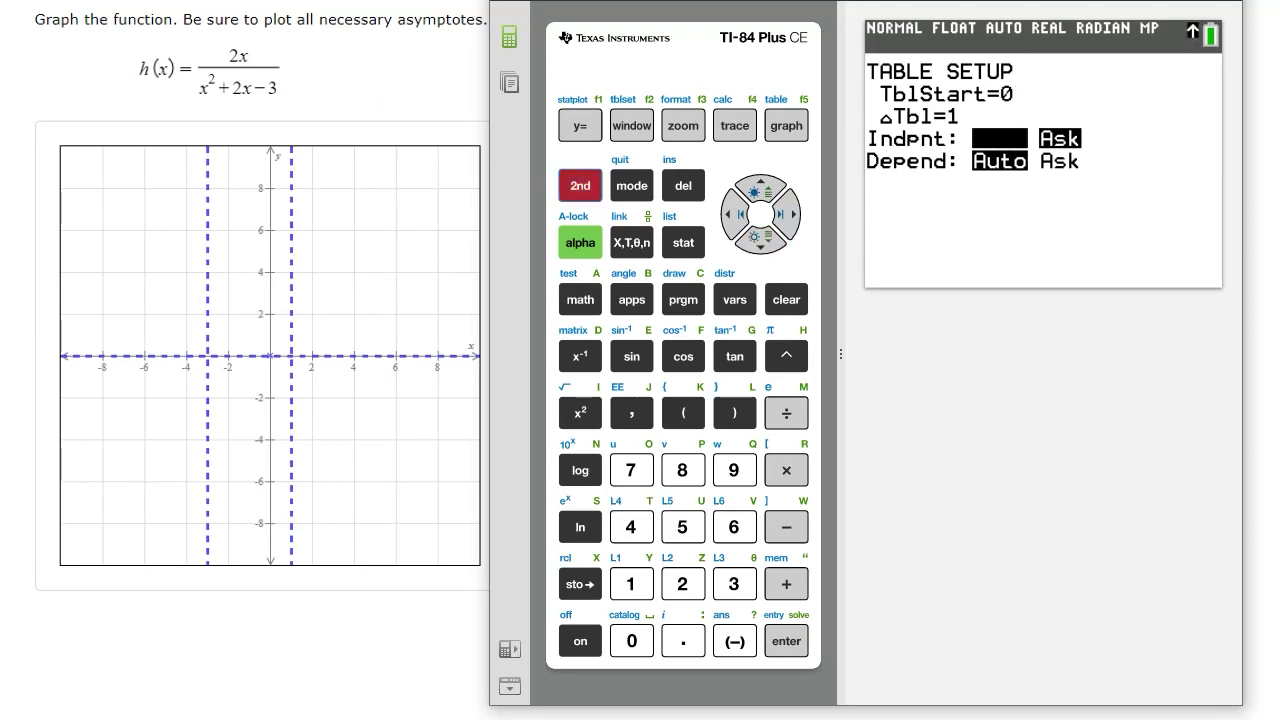
{"action": "left_click", "coordinate": [786, 126]}
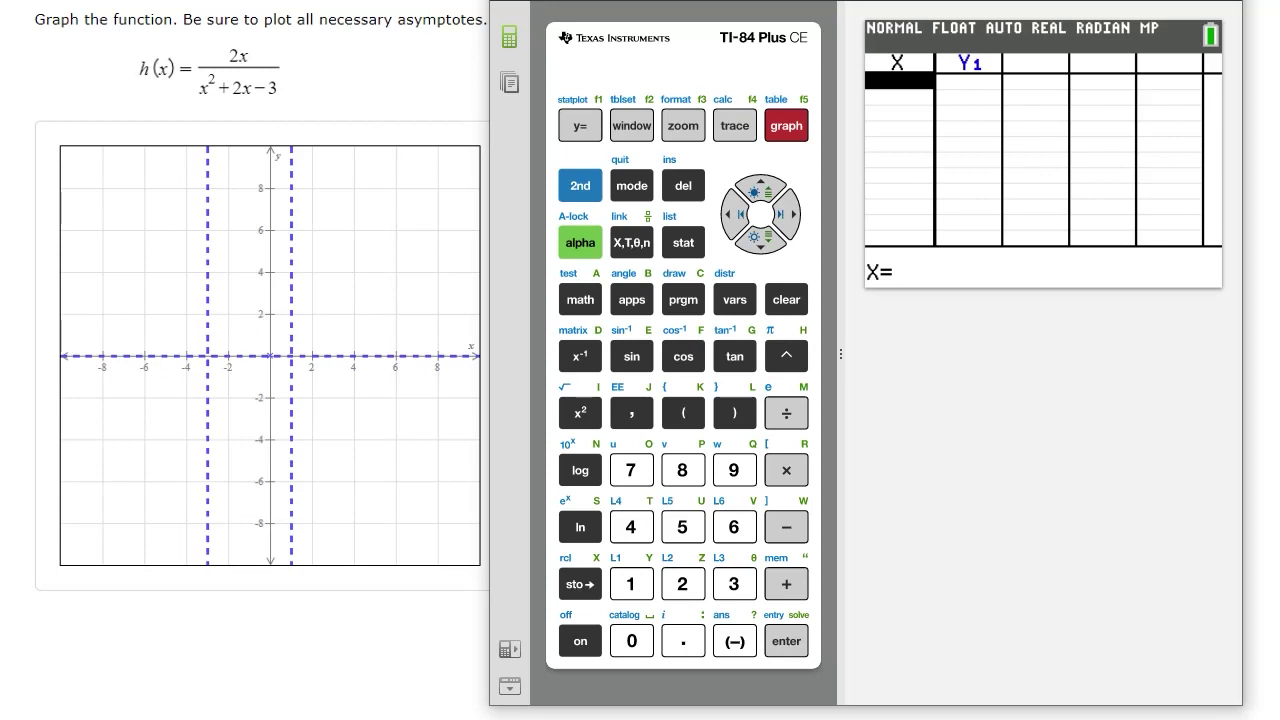
- Evaluate Y1 in the table at X = 0, 1/2, 3/4, -1 and -2
{"action": "type", "text": "0"}
{"action": "key", "text": "Return"}
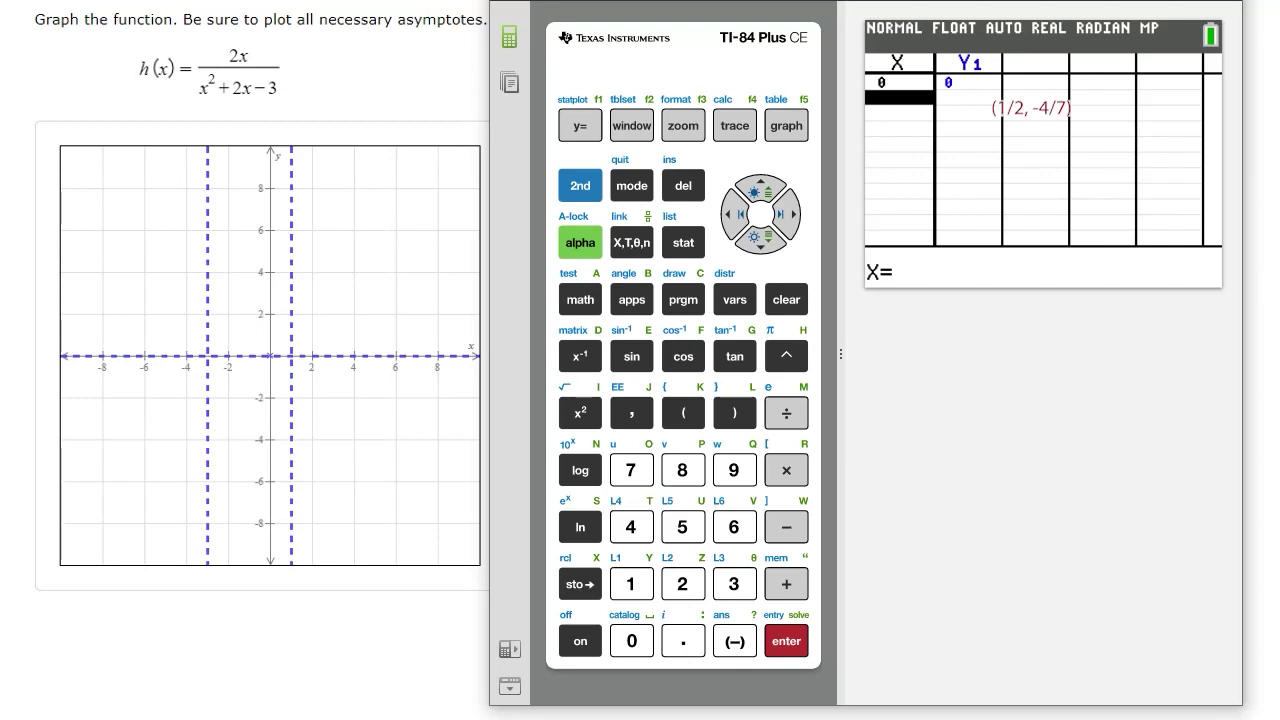
{"action": "type", "text": "1/2"}
{"action": "key", "text": "Return"}
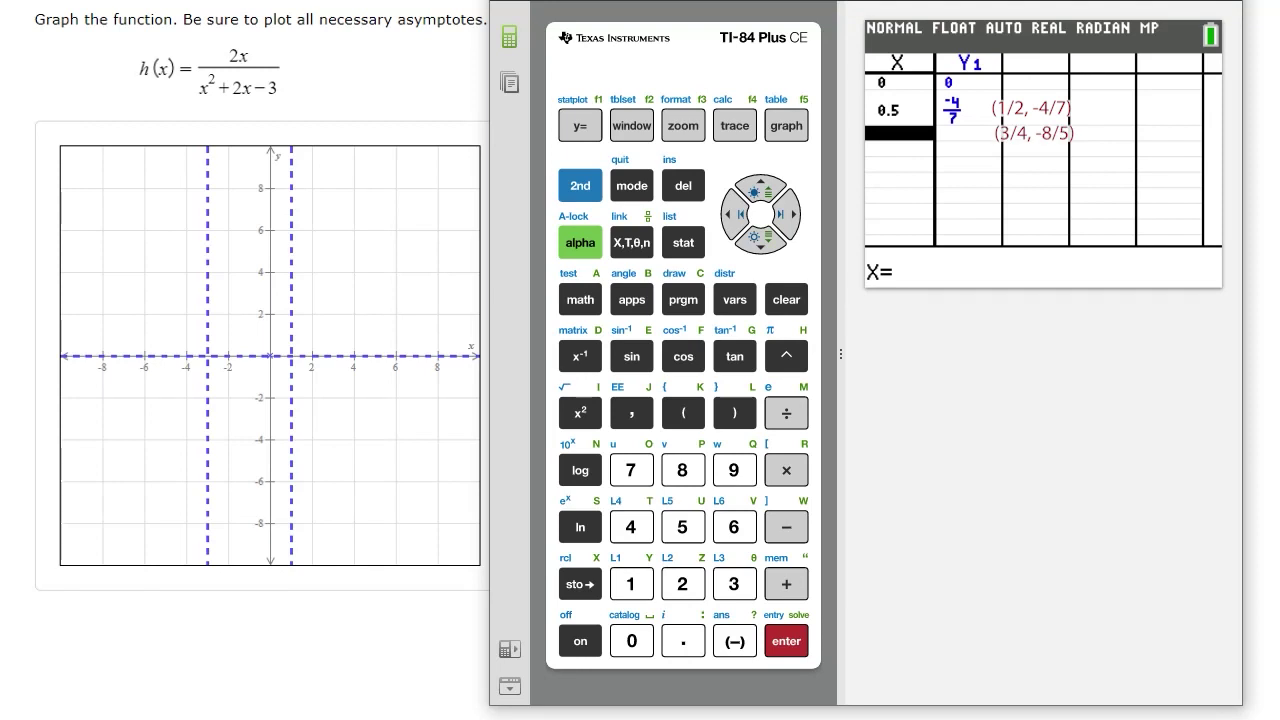
{"action": "type", "text": "3/4"}
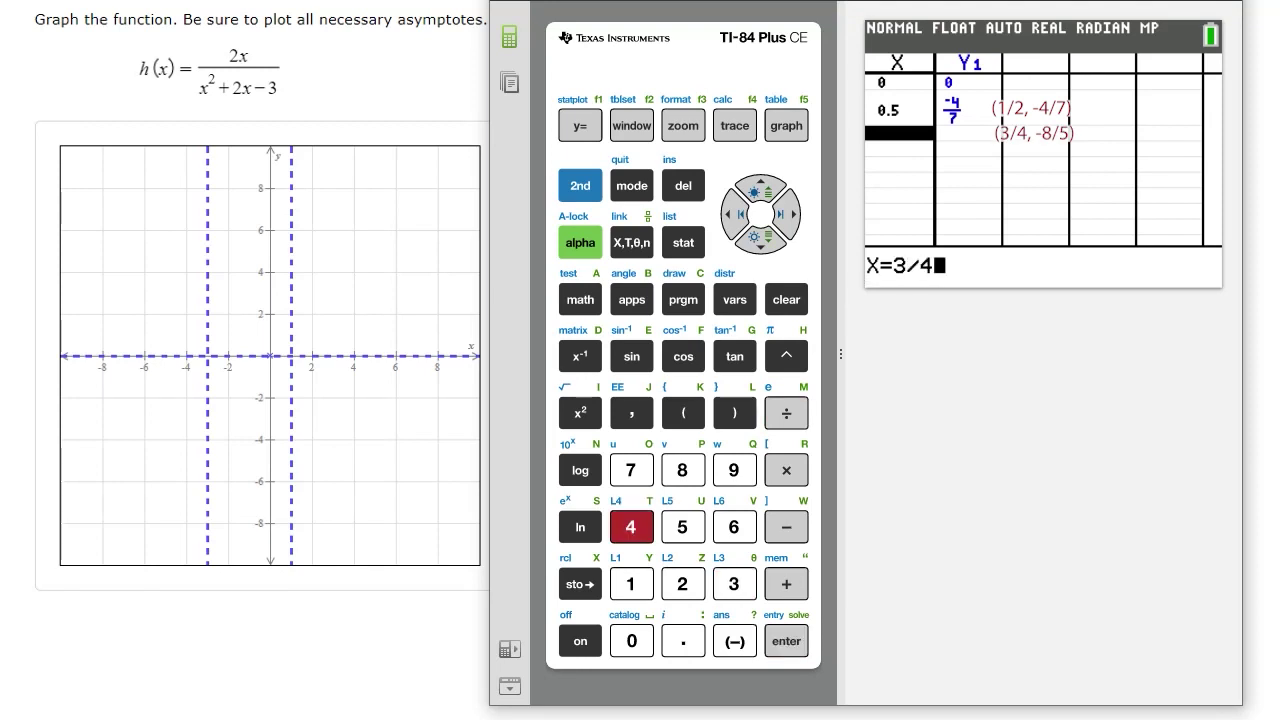
{"action": "key", "text": "Return"}
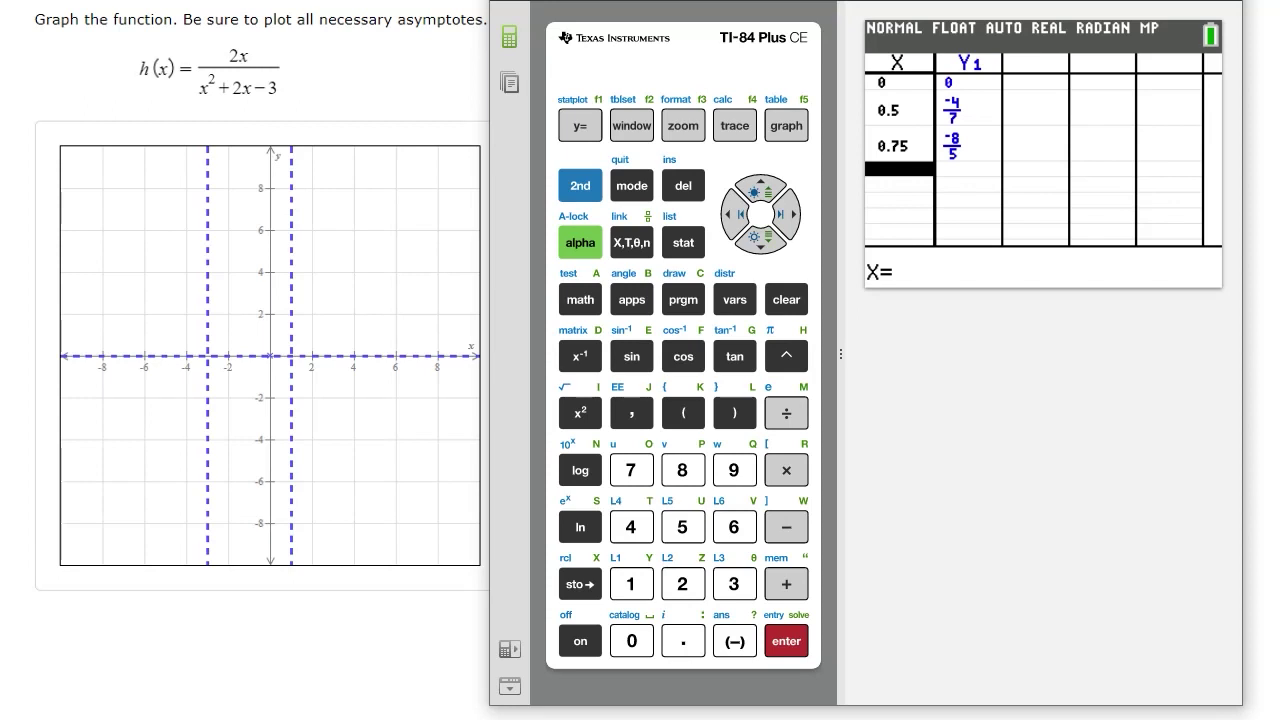
{"action": "type", "text": "-2"}
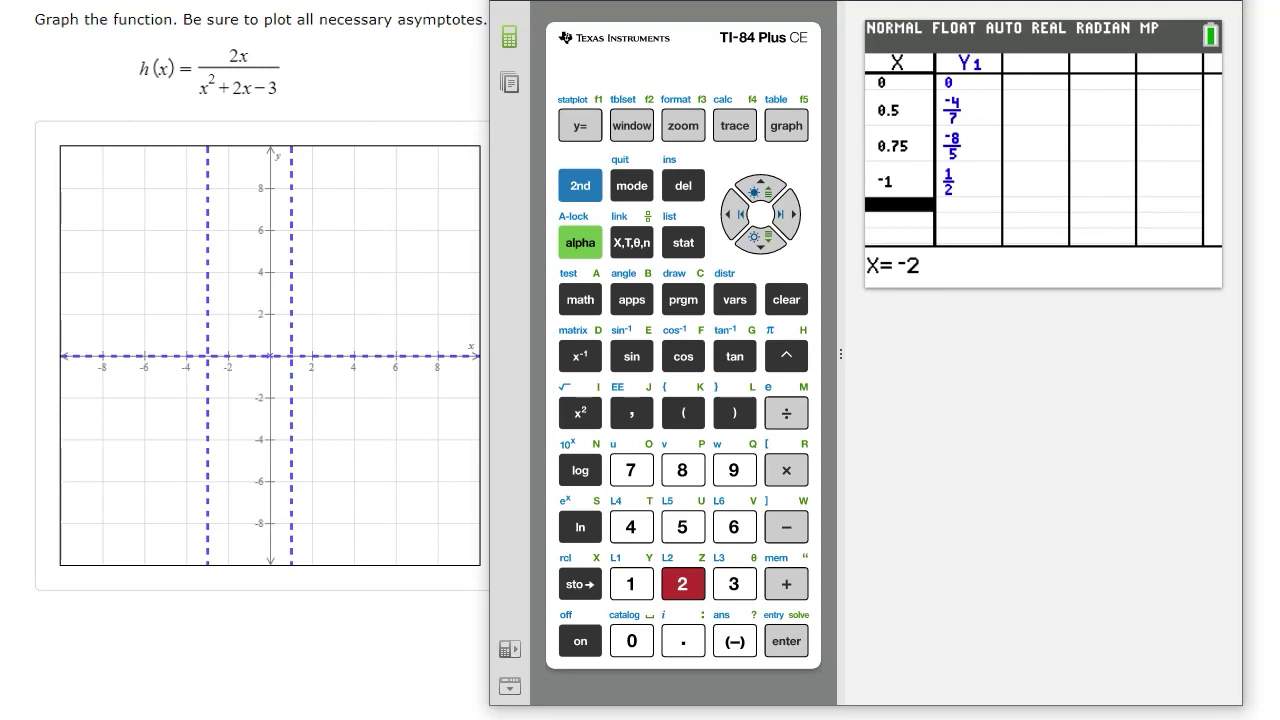
{"action": "key", "text": "Return"}
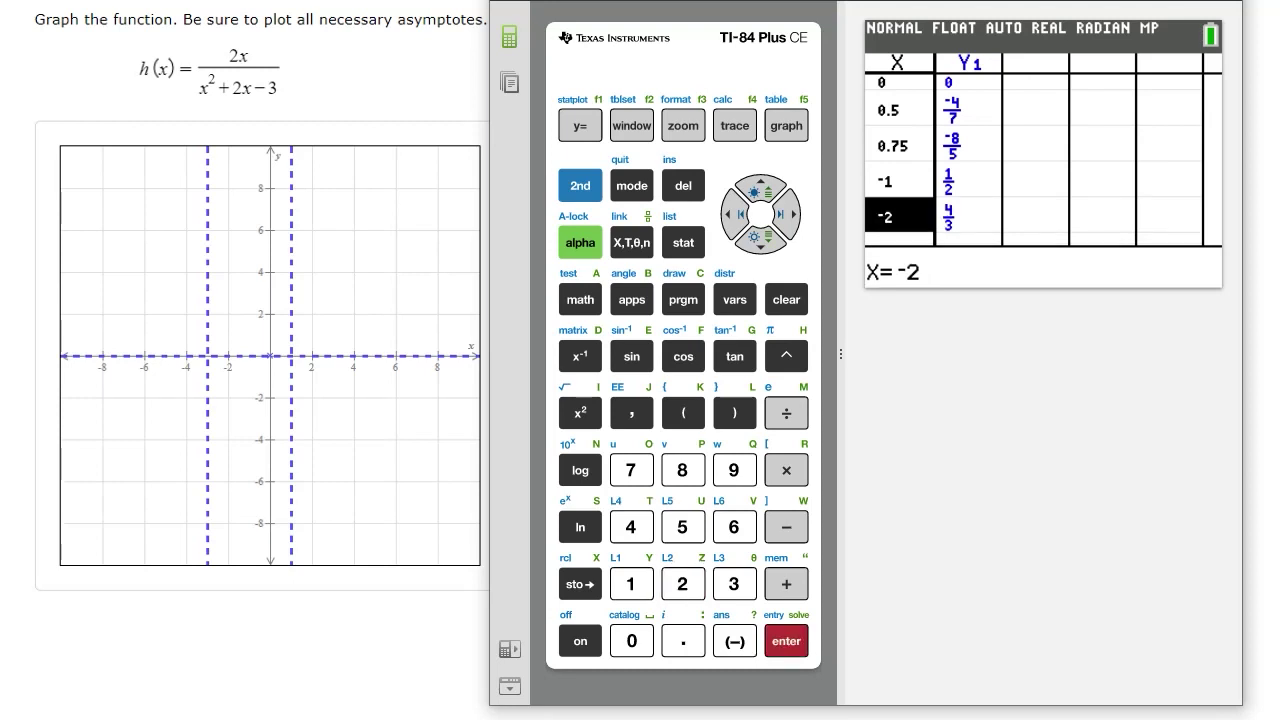